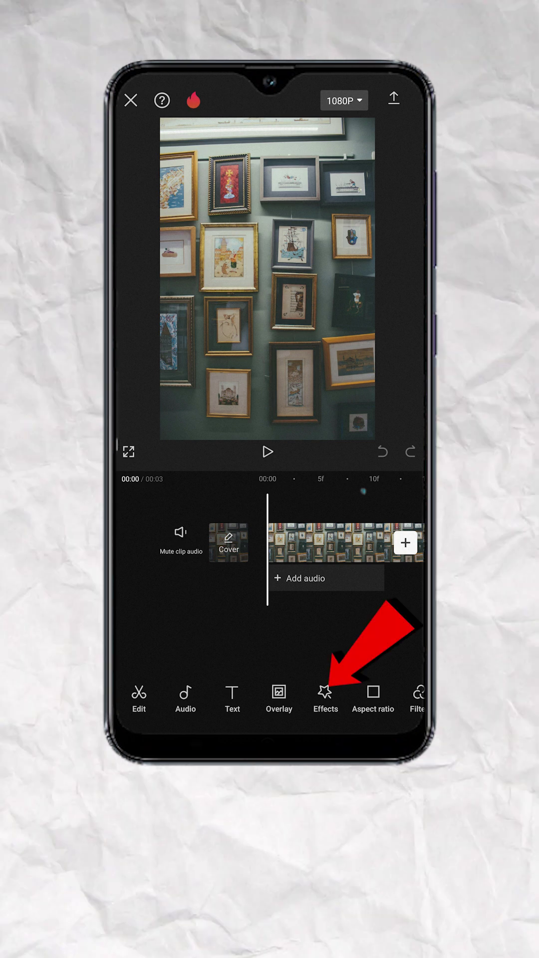
Step: Search video effects for 'magnifying glass' and apply the Magnifying Glass effect to the photo
left_click(319, 701)
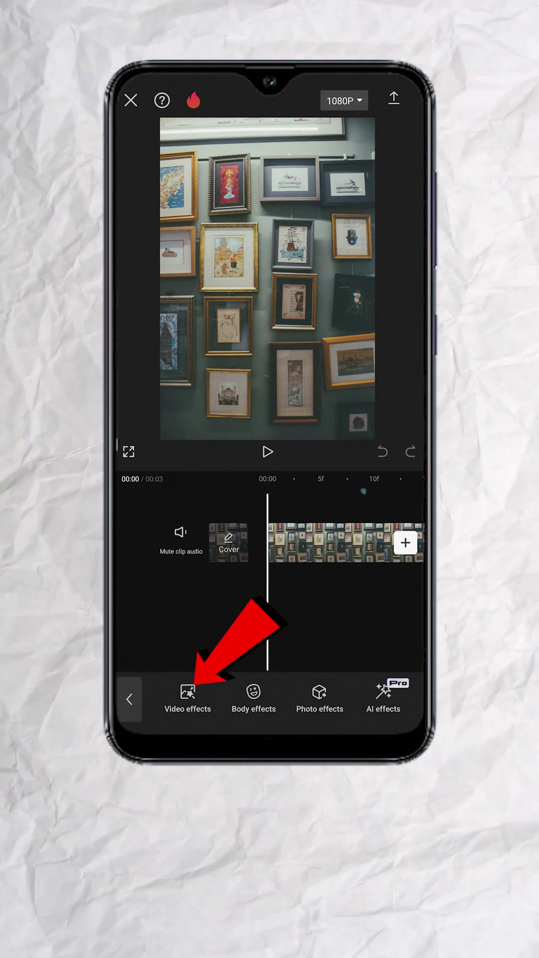
left_click(188, 694)
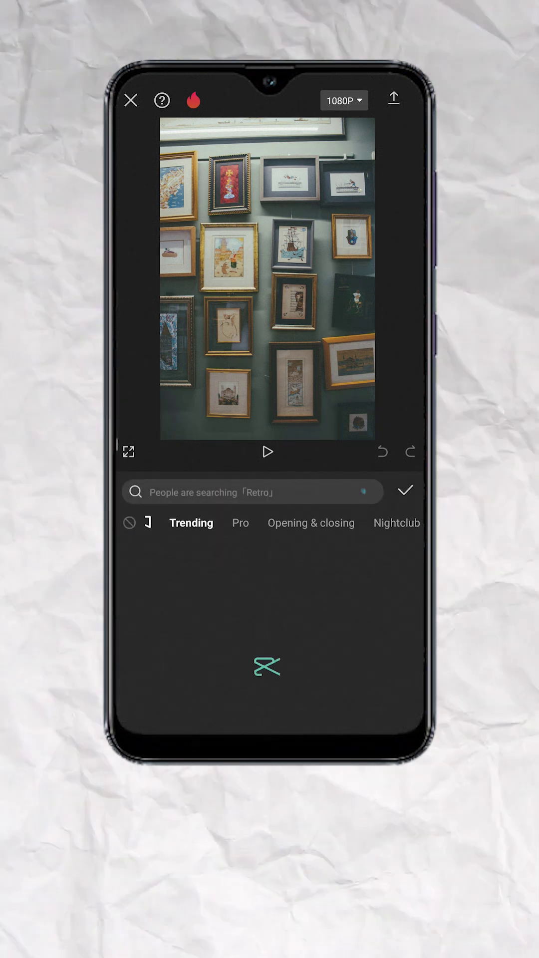
type("magnifying glass")
key("Return")
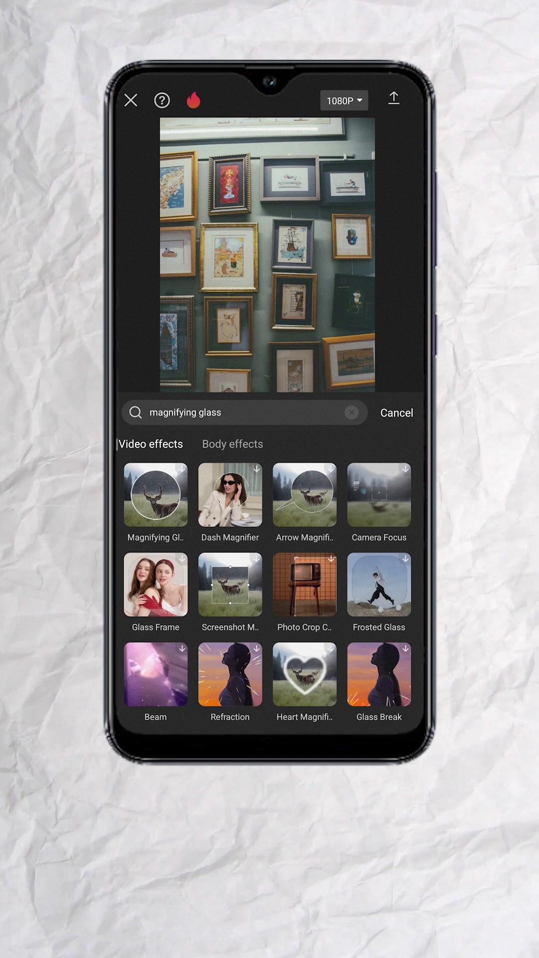
left_click(155, 495)
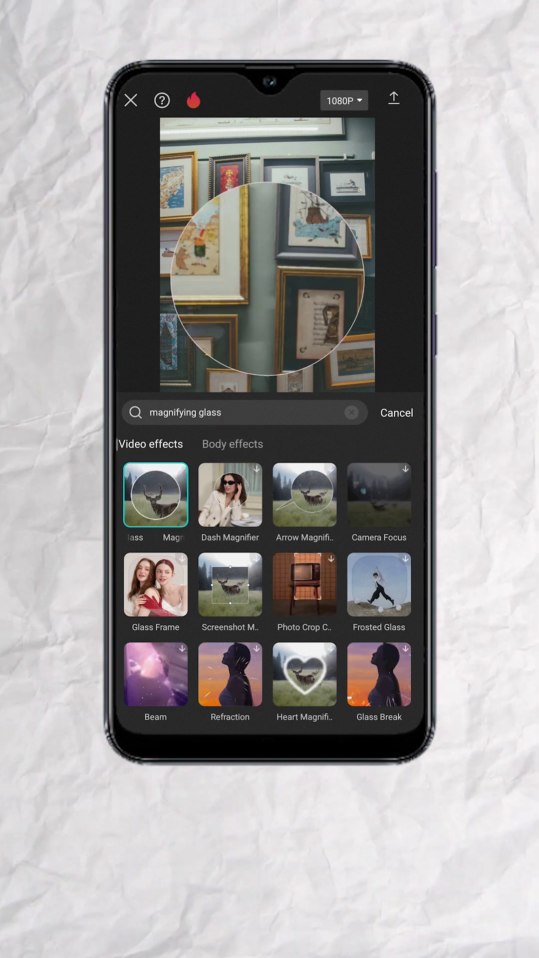
left_click(397, 412)
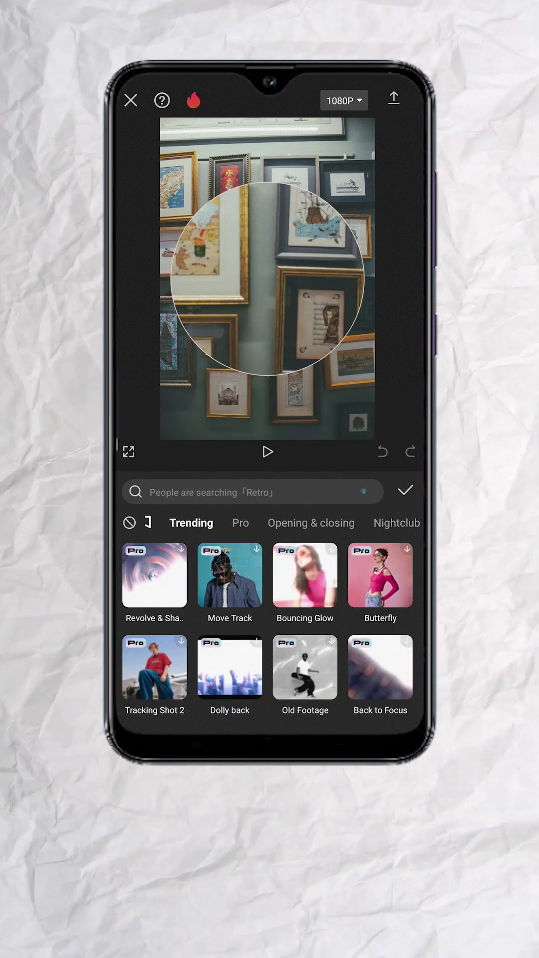
left_click(405, 490)
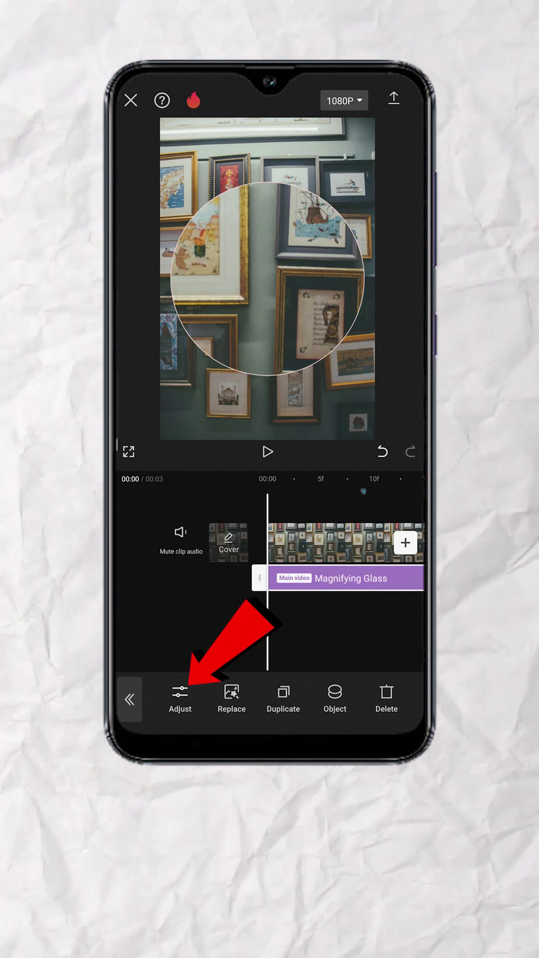
Step: Shrink the magnifier, raise its intensity, and set Vertical and Horizontal to place it over an upper-left frame
left_click(179, 696)
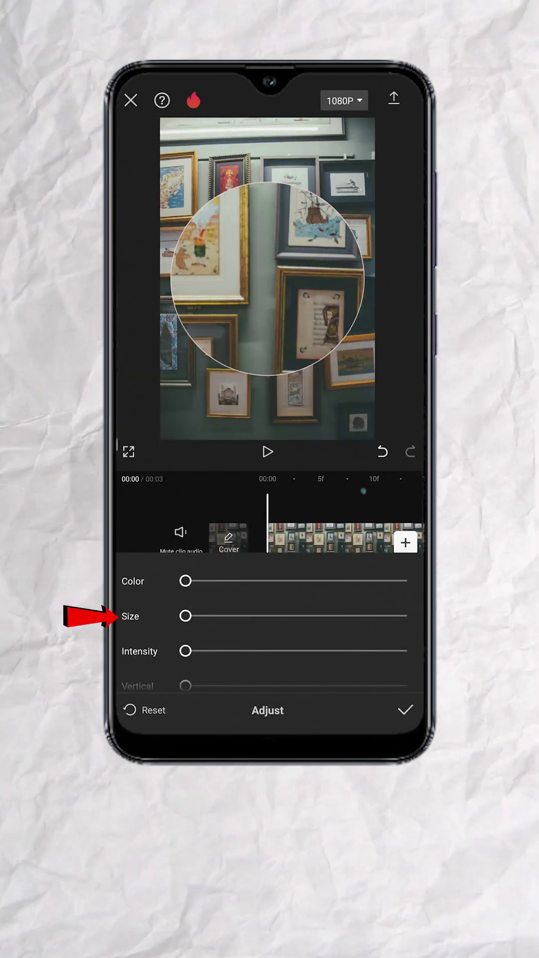
left_click_drag(185, 615, 229, 615)
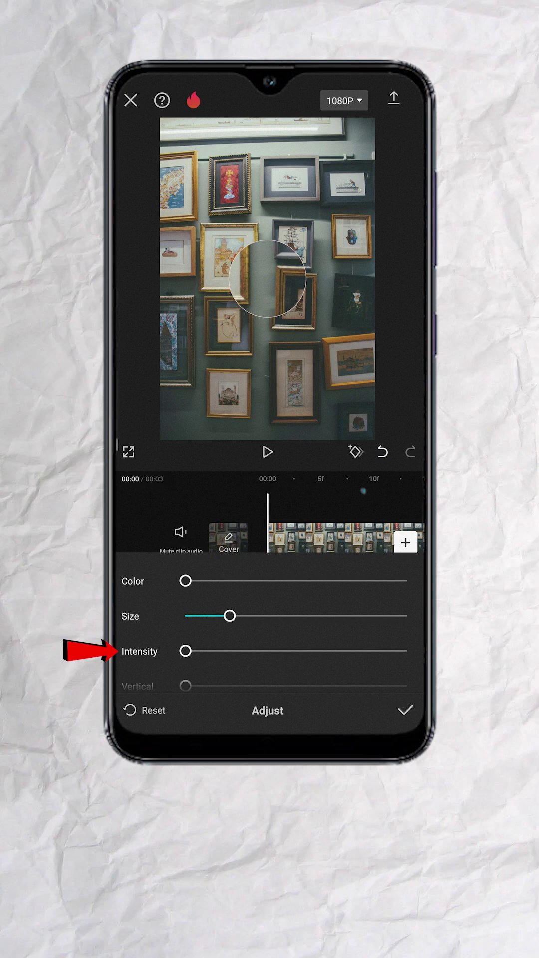
mouse_move(185, 650)
left_mouse_down()
mouse_move(269, 672)
mouse_move(339, 678)
left_mouse_up()
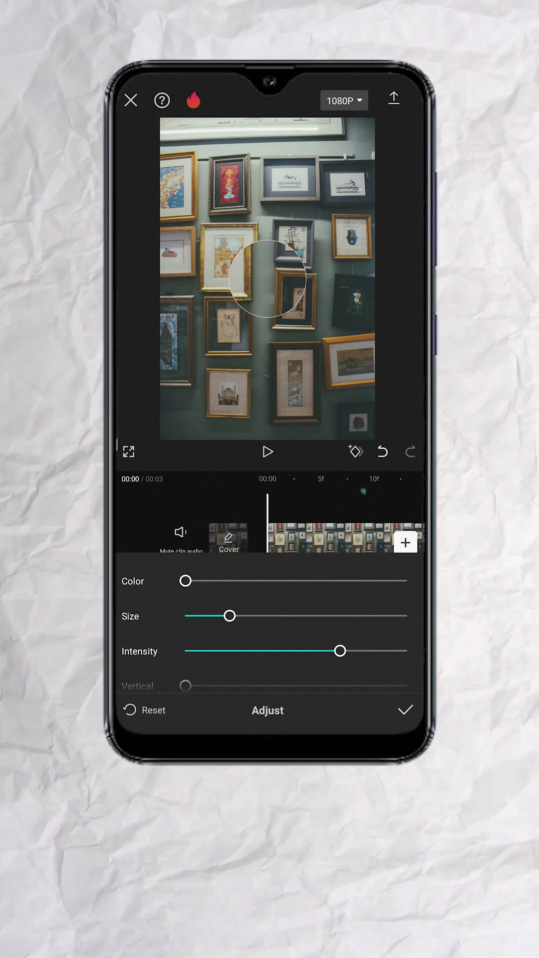
left_click_drag(312, 651, 312, 601)
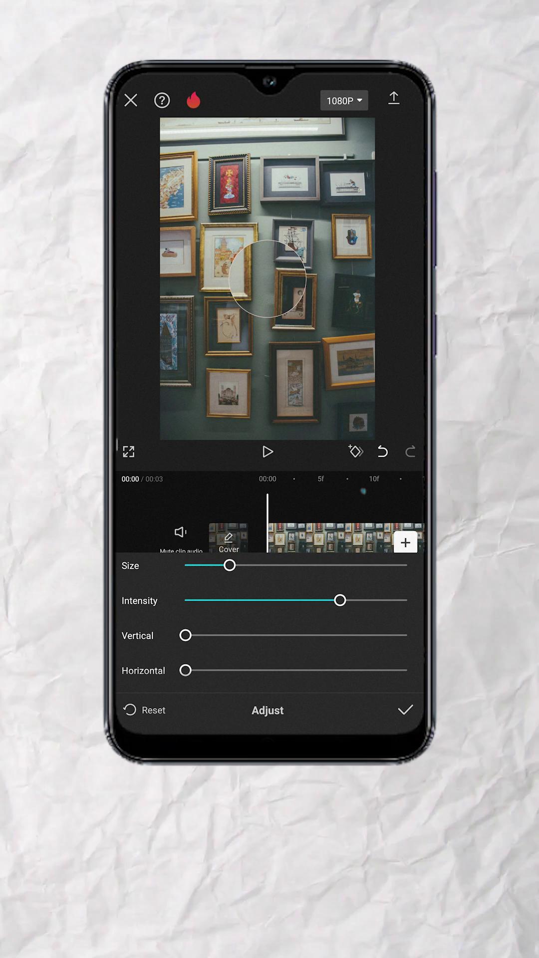
left_click_drag(186, 635, 307, 645)
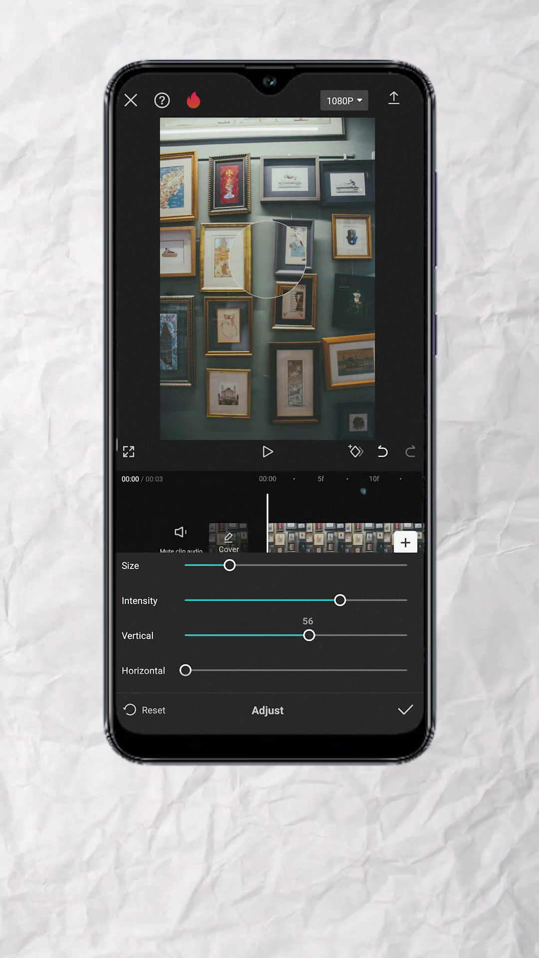
left_click_drag(186, 670, 264, 672)
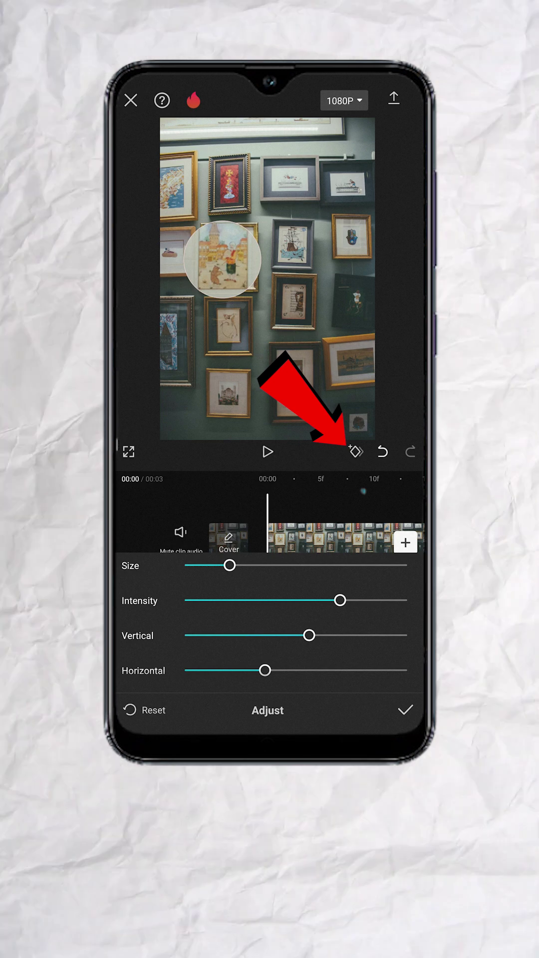
Step: Keyframe the magnifier at 00:00, then at about 20f move it onto the ship picture
left_click(356, 451)
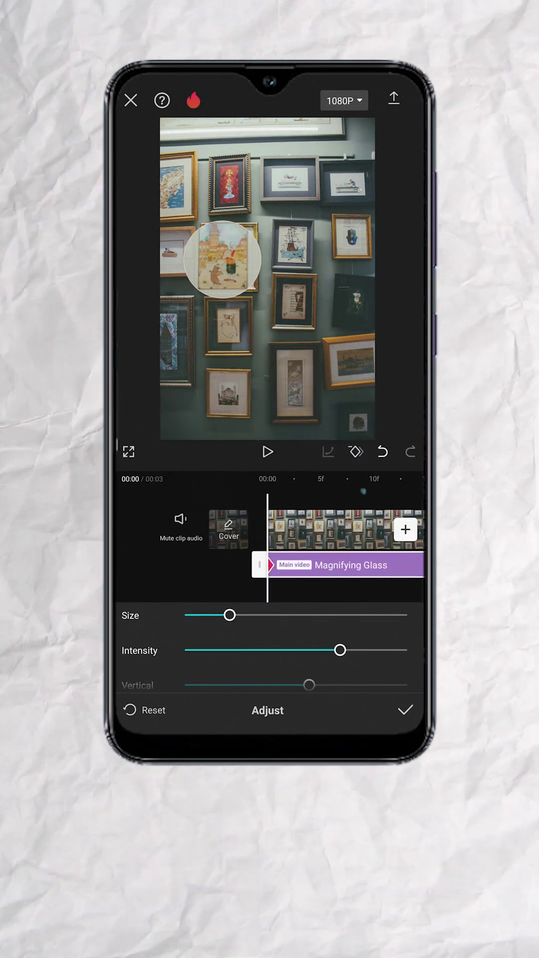
mouse_move(363, 491)
left_mouse_down()
mouse_move(368, 496)
mouse_move(342, 502)
left_mouse_up()
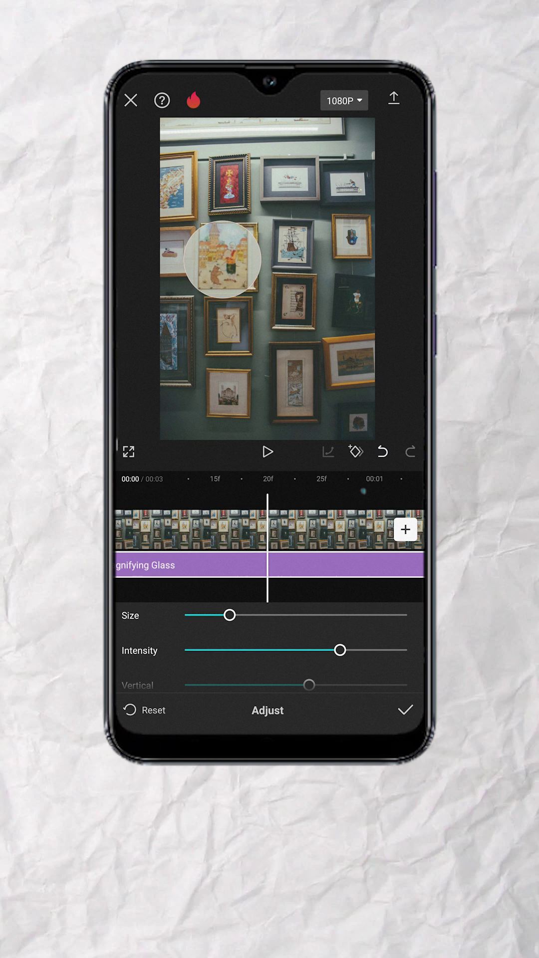
left_click_drag(348, 663, 361, 605)
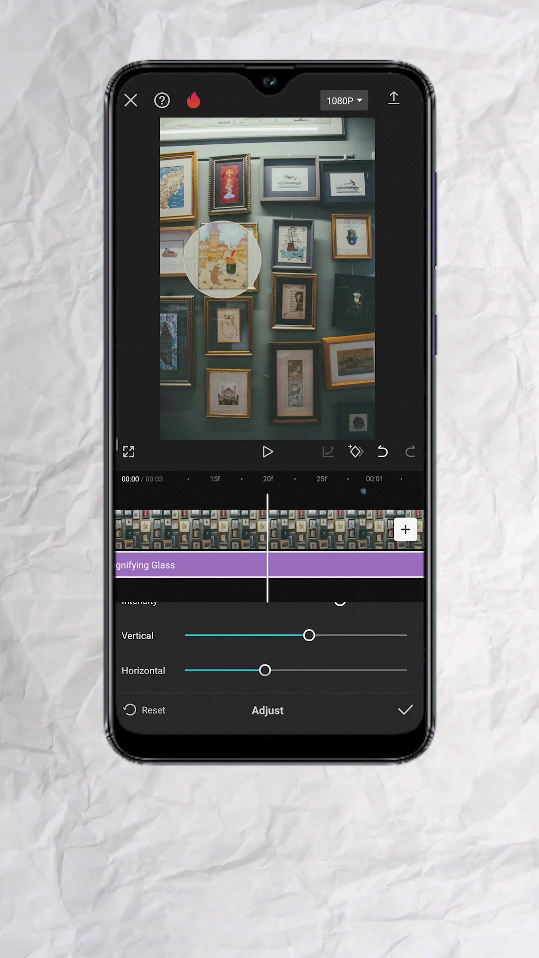
left_click_drag(264, 670, 316, 673)
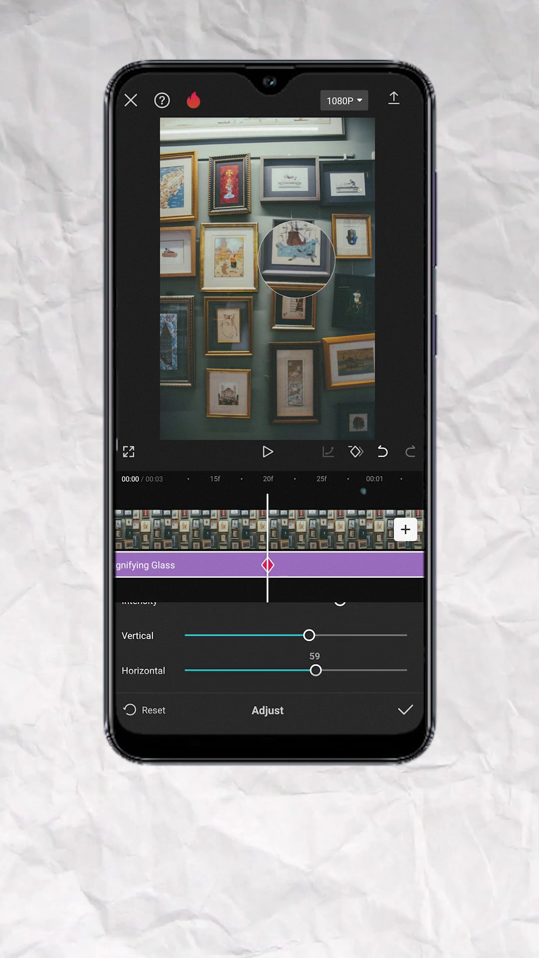
left_click_drag(309, 635, 319, 634)
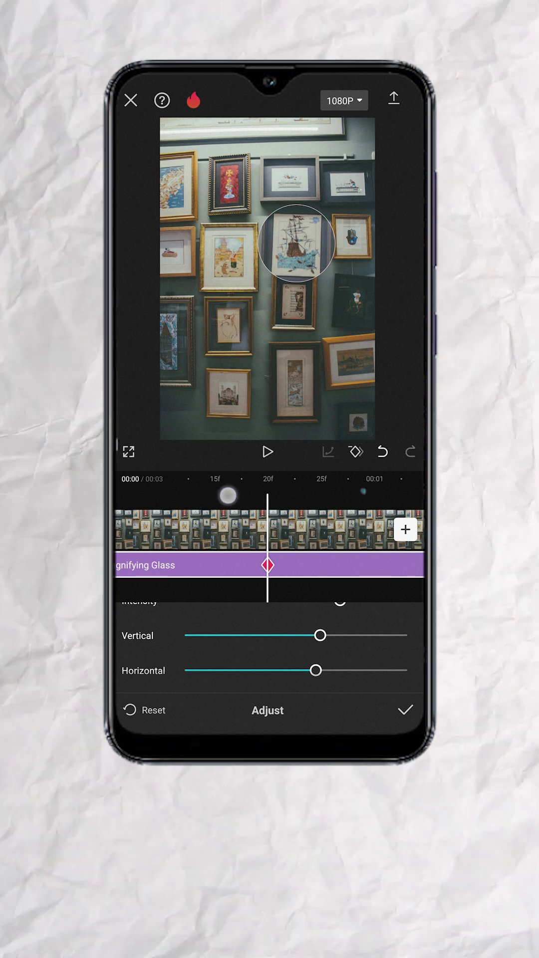
left_click_drag(228, 495, 172, 498)
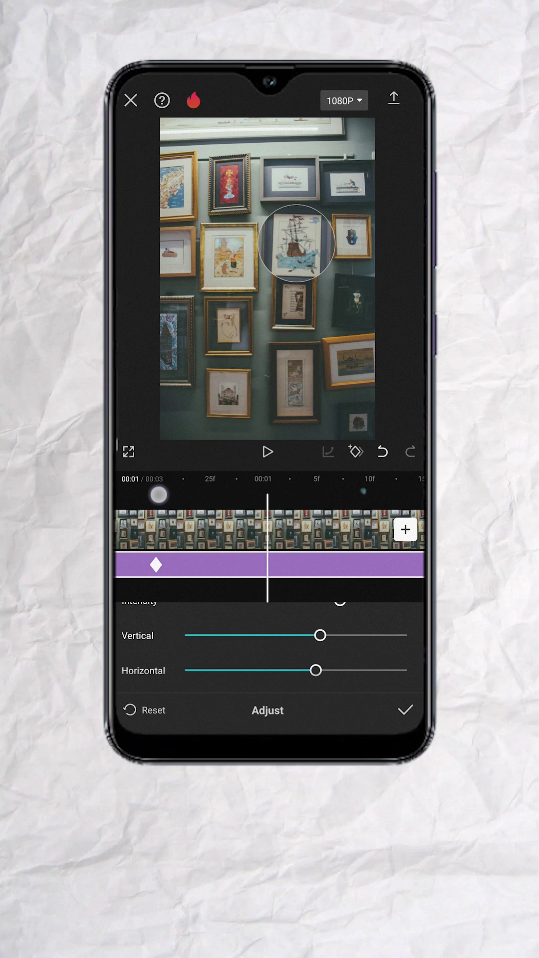
left_click_drag(209, 497, 199, 498)
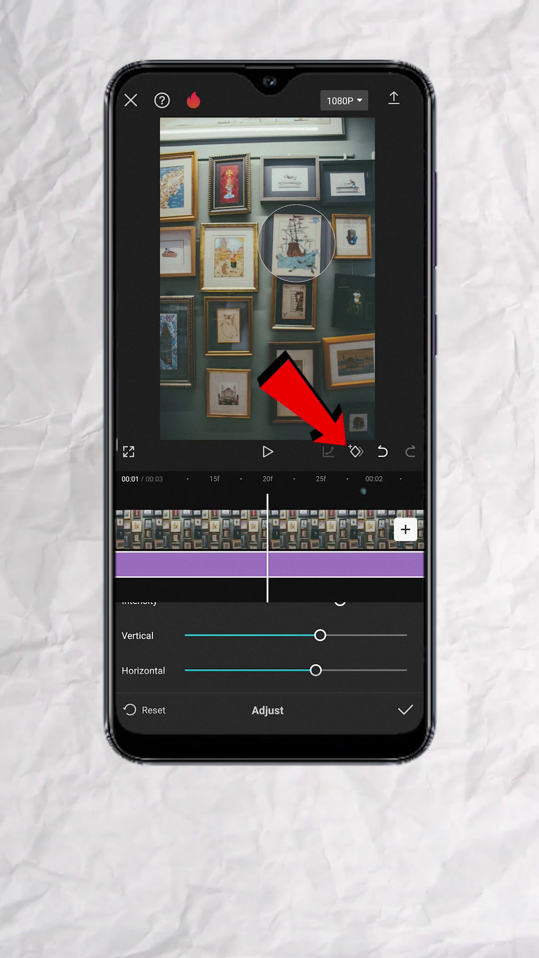
Step: Add a keyframe, then at about two seconds lower the magnifier and nudge it right
left_click(356, 451)
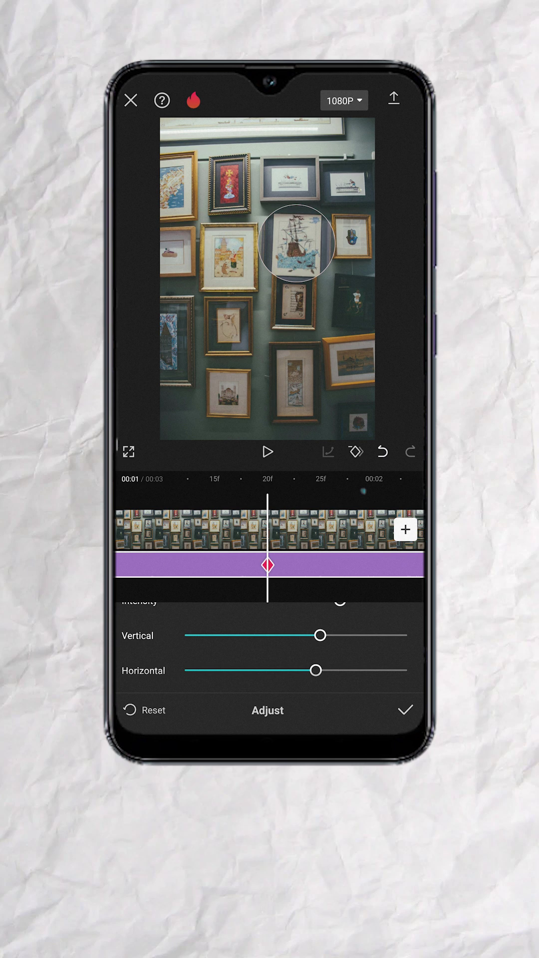
left_click_drag(214, 499, 160, 495)
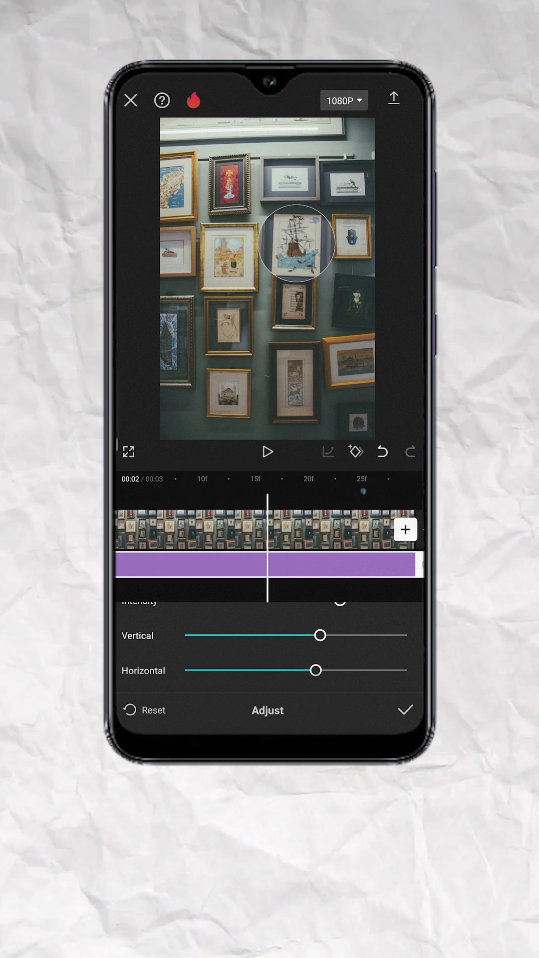
left_click_drag(219, 498, 189, 500)
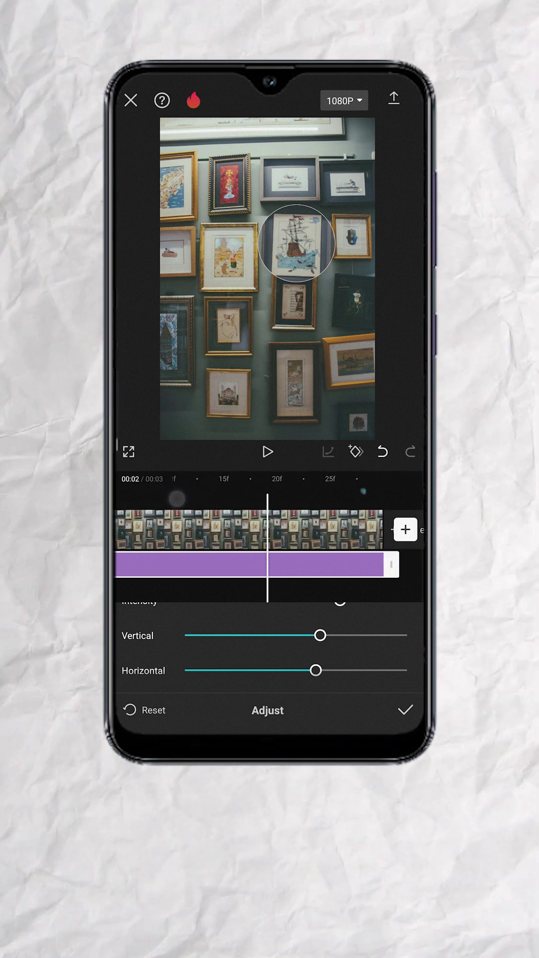
left_click_drag(320, 637, 223, 646)
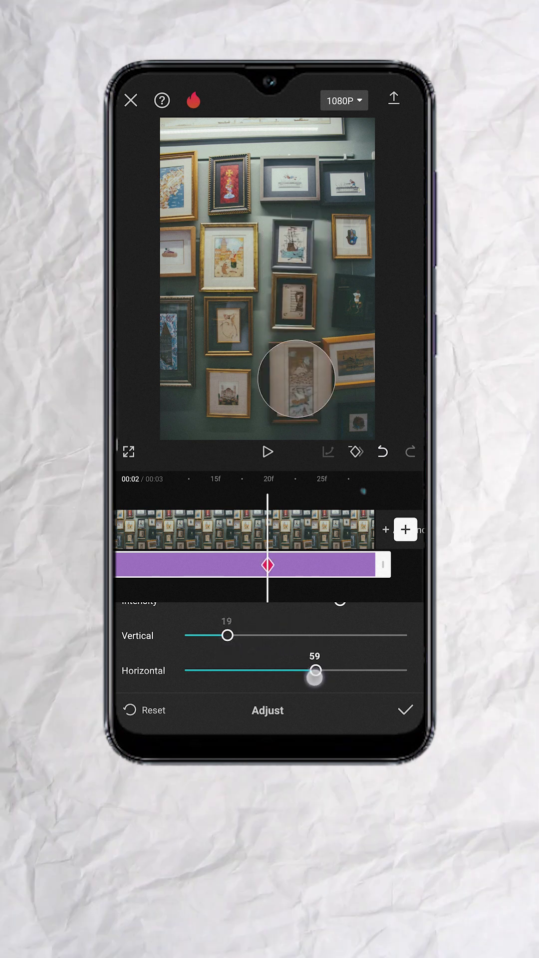
left_click_drag(314, 676, 317, 673)
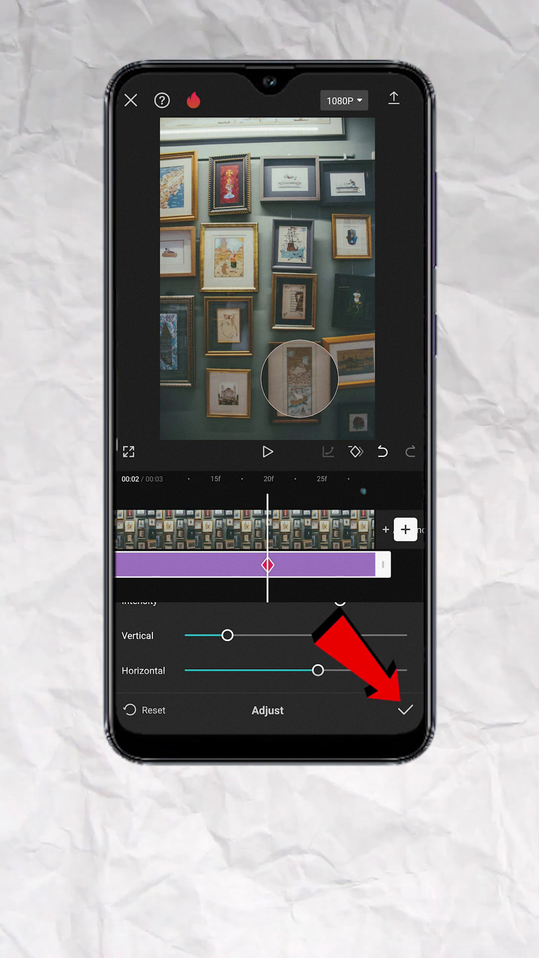
Step: Confirm the effect adjustments, play back the magnifier motion, and return to the start
left_click(405, 709)
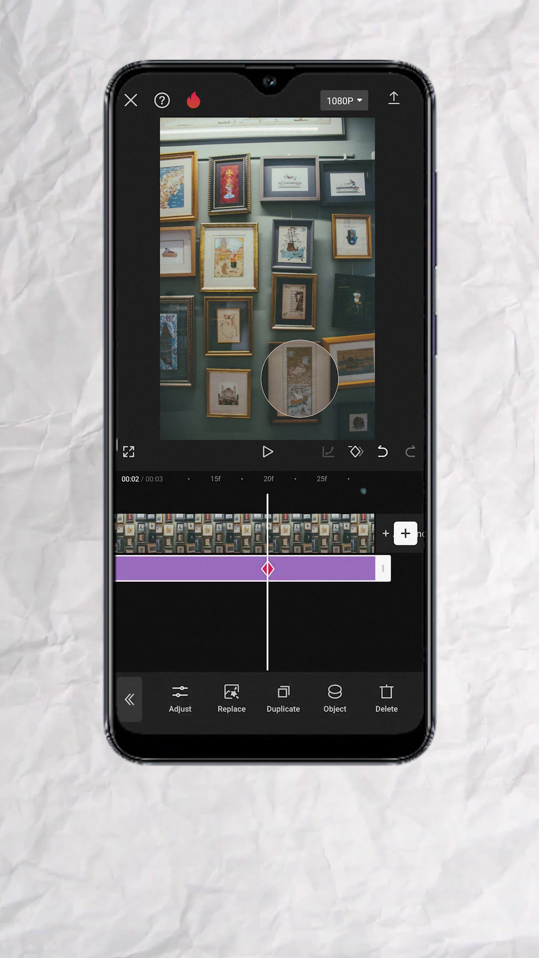
scroll(269, 549, "left", 10)
key("space")
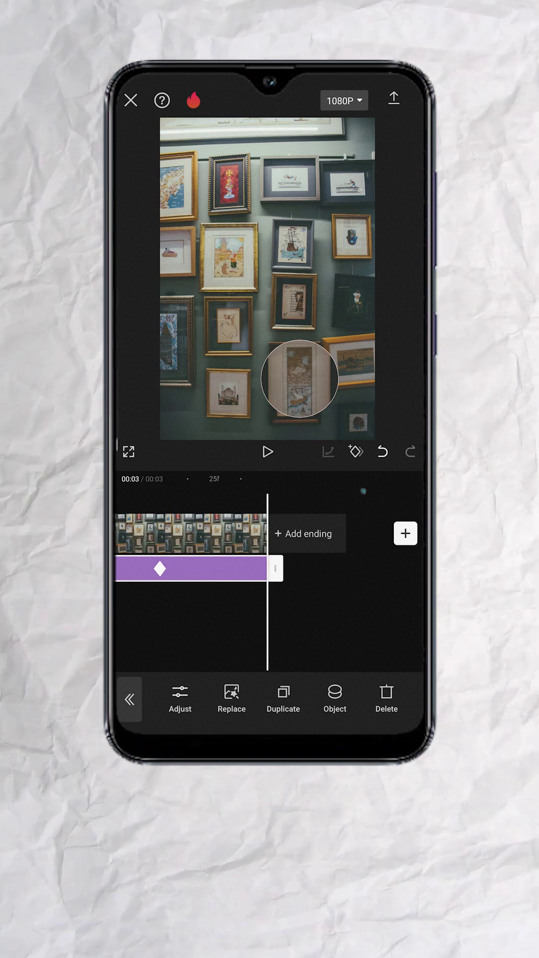
left_click_drag(312, 622, 449, 622)
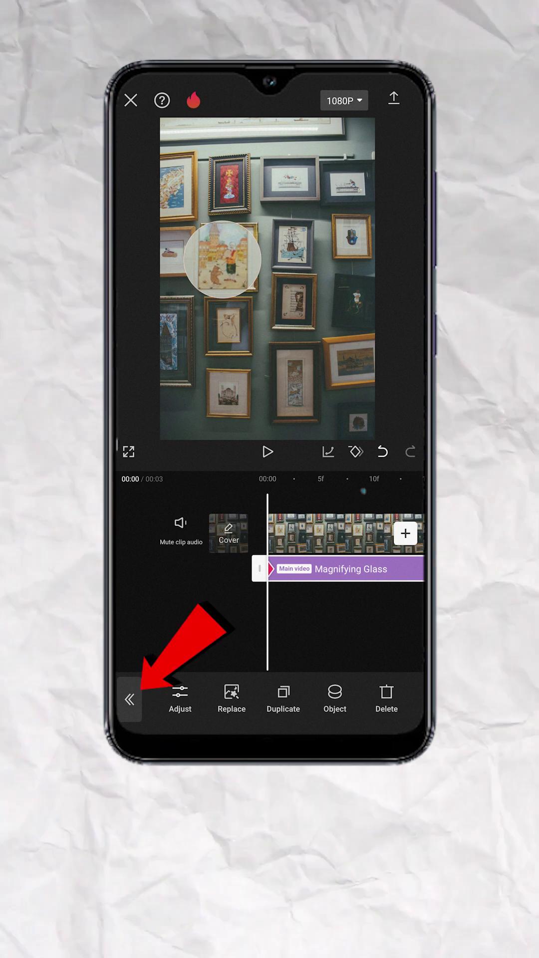
left_click(129, 698)
left_click(129, 699)
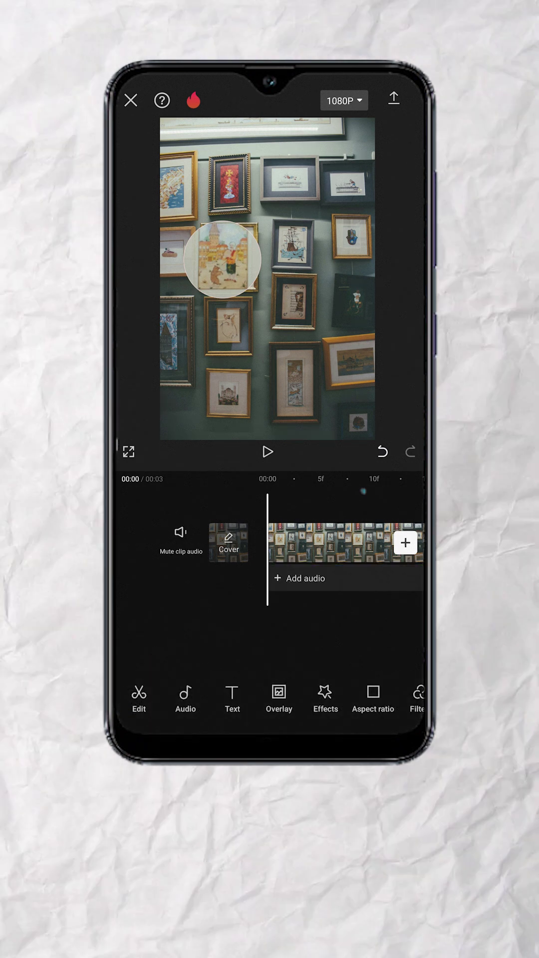
left_click_drag(374, 699, 208, 699)
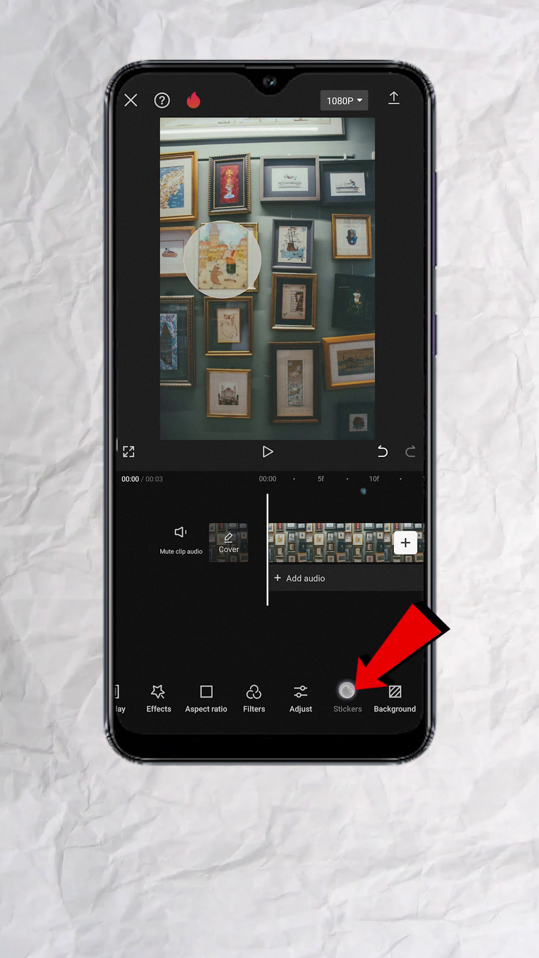
Step: Search stickers for 'magnifying glass' and add the plain outlined magnifier sticker
left_click(347, 690)
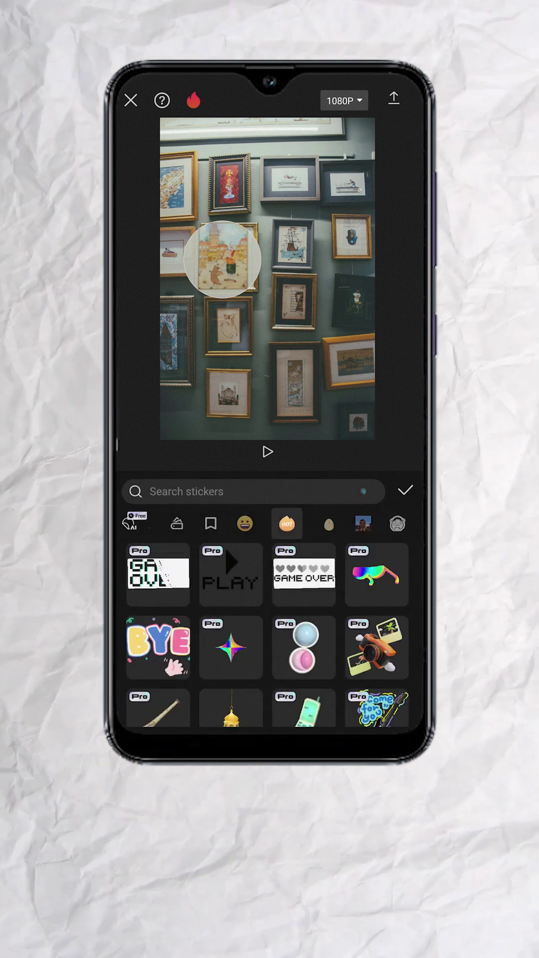
left_click(224, 489)
type("magnifying glas")
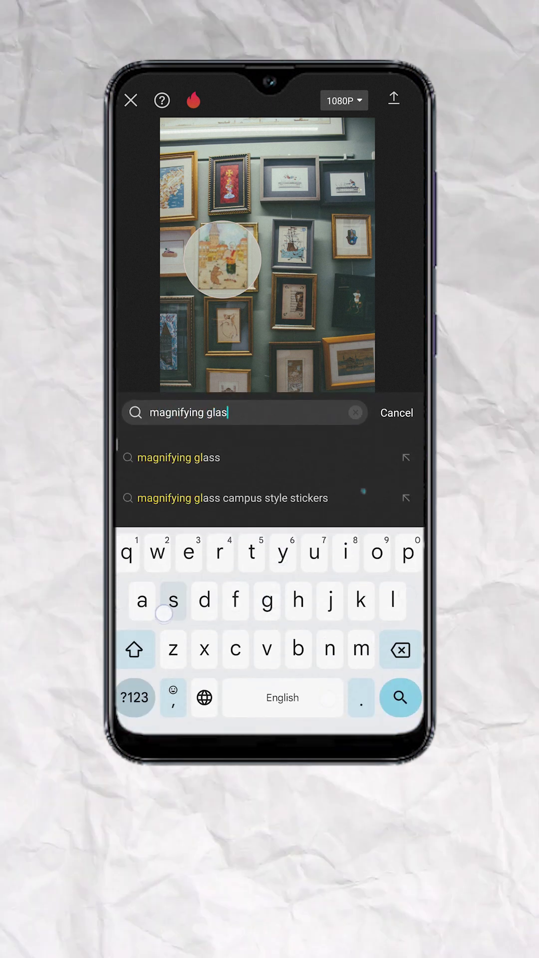
type("s")
left_click(394, 699)
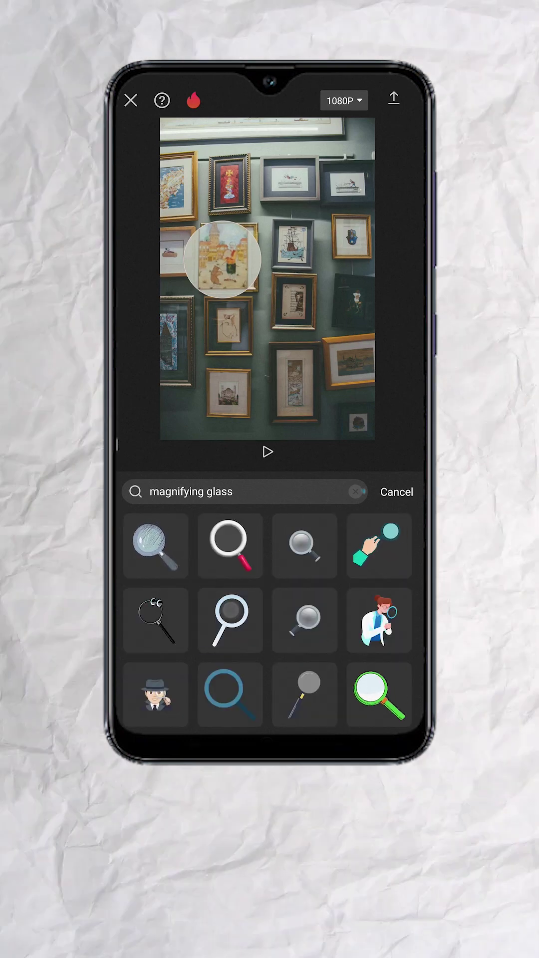
left_click(230, 620)
left_click(397, 491)
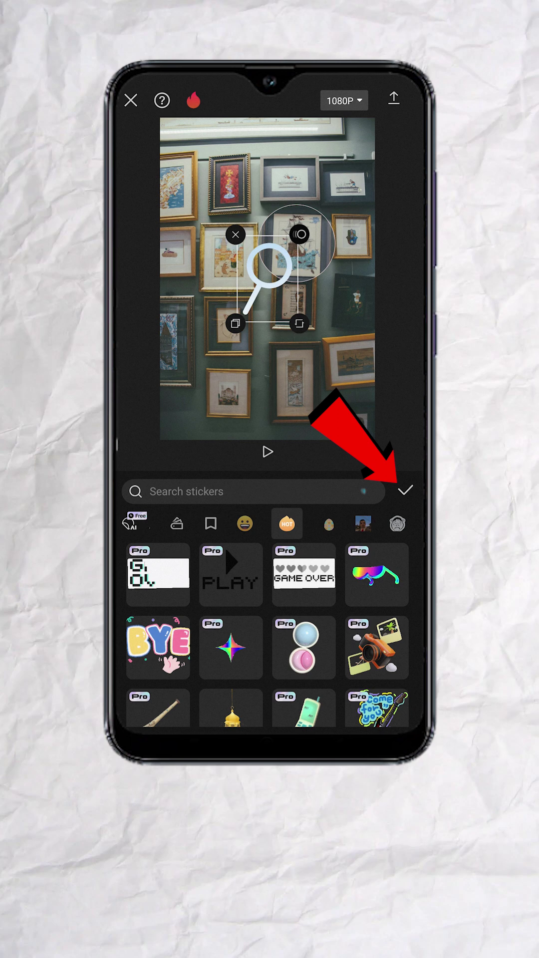
left_click(409, 492)
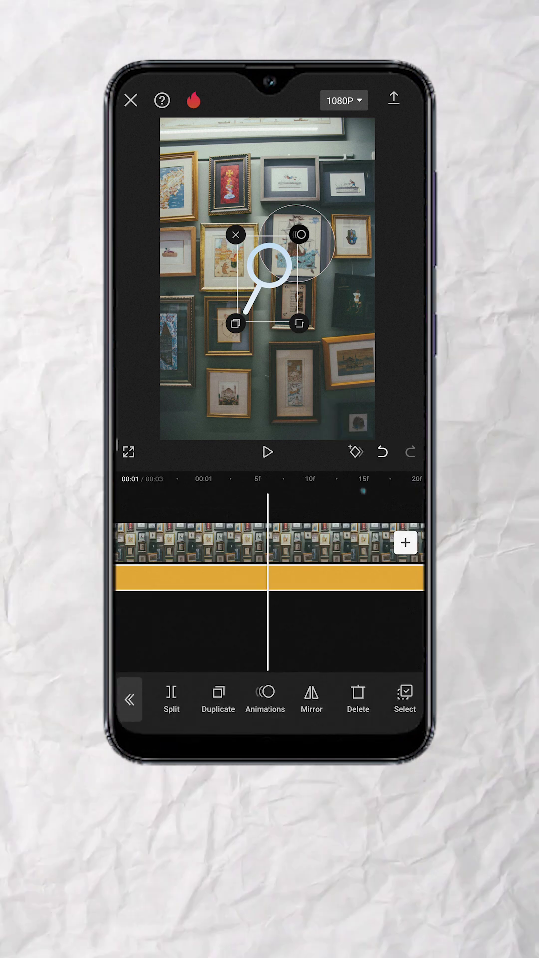
Step: Enlarge the sticker, fit its lens over the upper-left magnified circle, and keyframe it at 00:00
left_click_drag(260, 637, 349, 629)
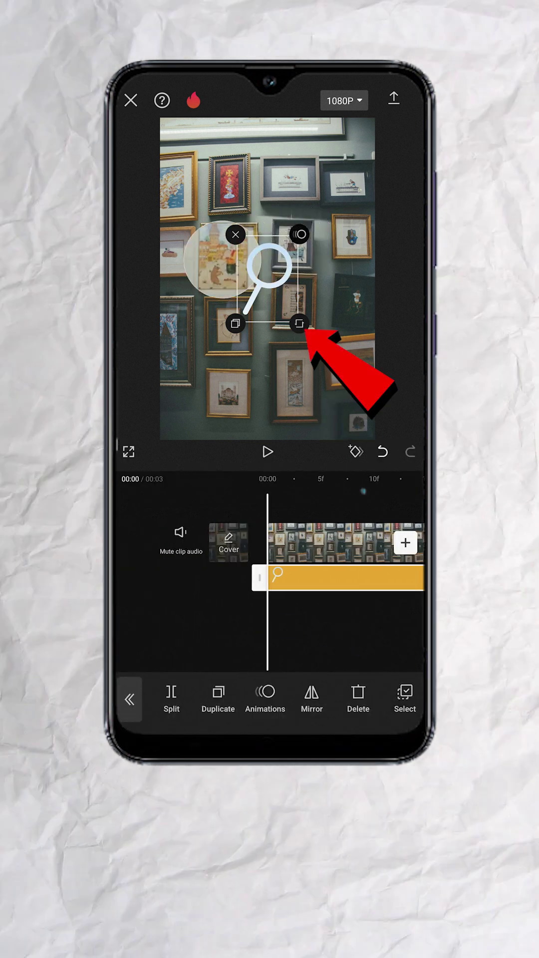
mouse_move(298, 323)
left_mouse_down()
mouse_move(328, 359)
mouse_move(325, 364)
left_mouse_up()
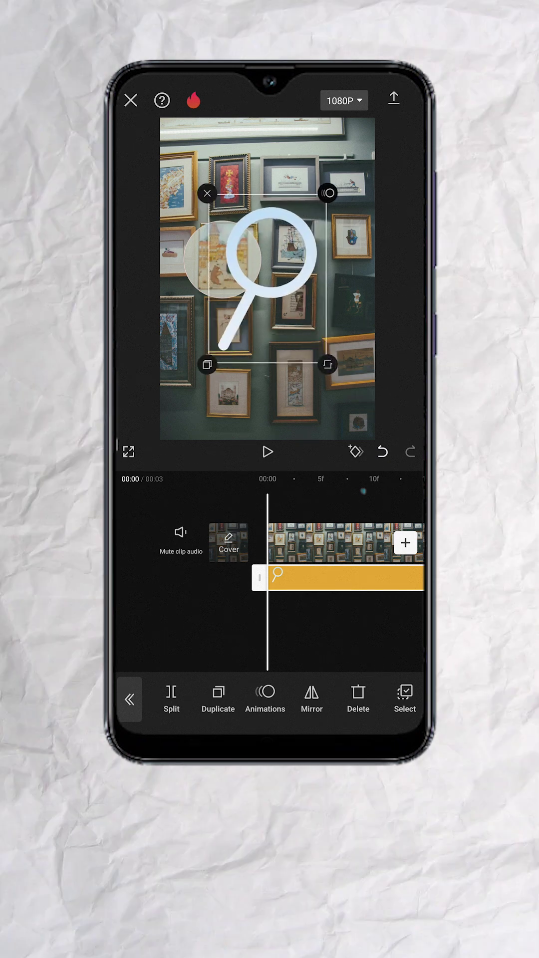
mouse_move(288, 299)
left_mouse_down()
mouse_move(257, 301)
mouse_move(242, 308)
left_mouse_up()
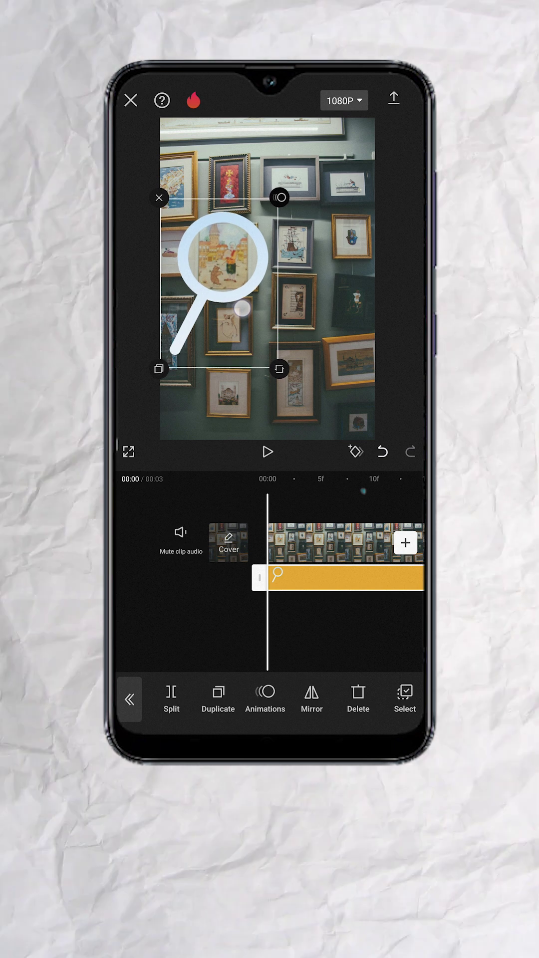
left_click_drag(242, 309, 242, 308)
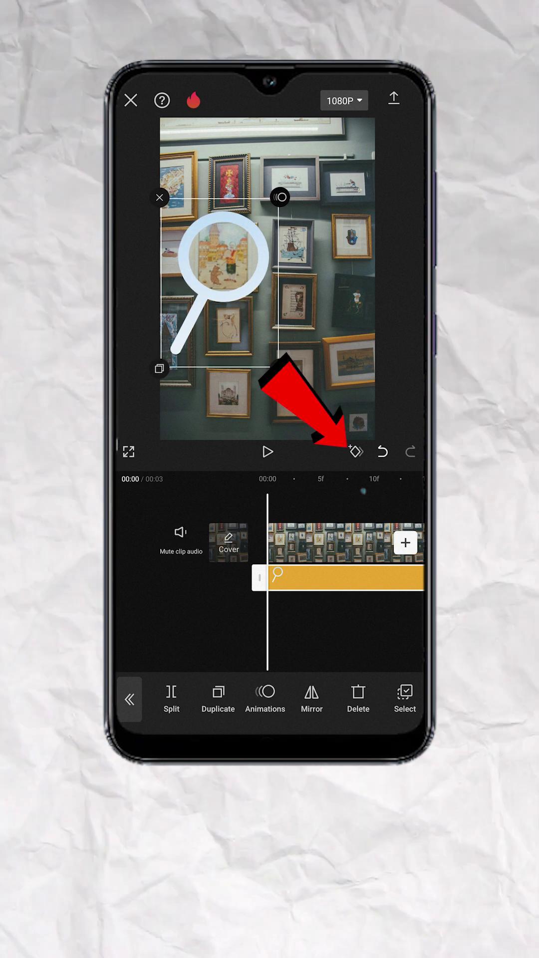
left_click(355, 451)
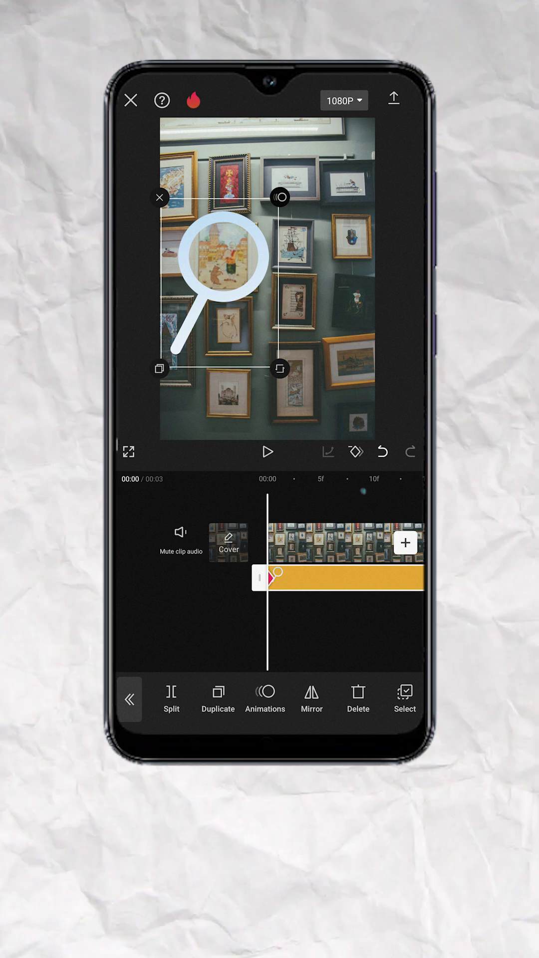
Step: Later in the clip, keyframe the sticker's lens over the ship picture, add a holding keyframe, then scrub toward the end
mouse_move(378, 642)
left_mouse_down()
mouse_move(313, 640)
mouse_move(331, 635)
left_mouse_up()
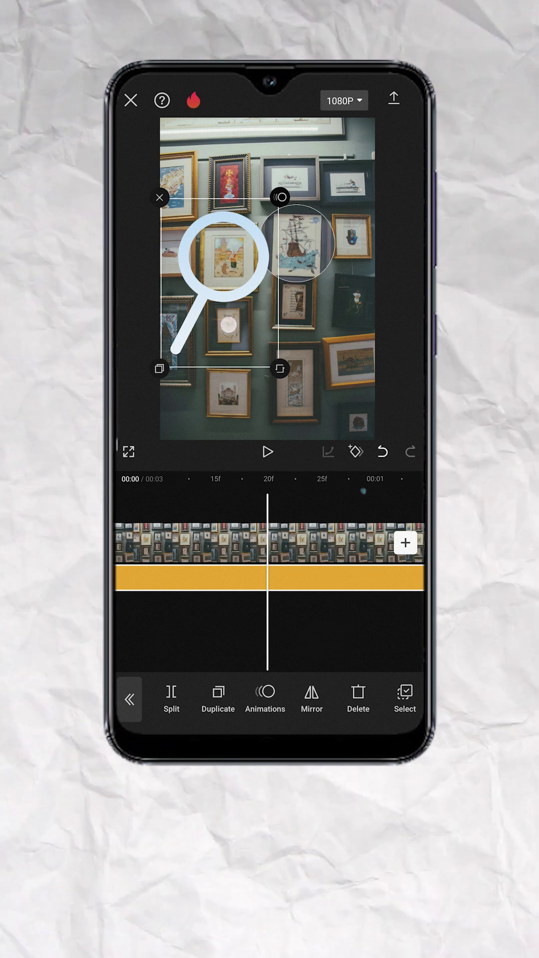
mouse_move(229, 327)
left_mouse_down()
mouse_move(253, 319)
mouse_move(296, 319)
left_mouse_up()
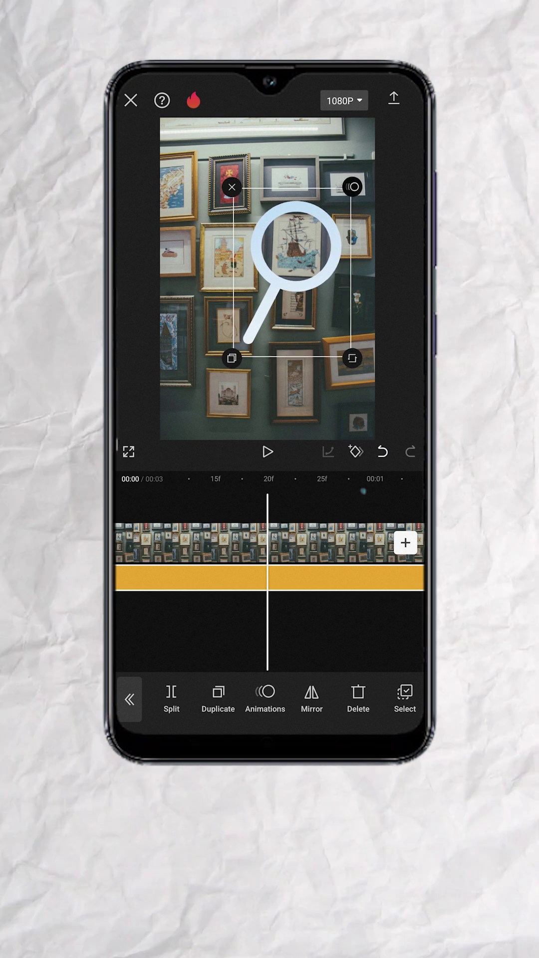
left_click(355, 451)
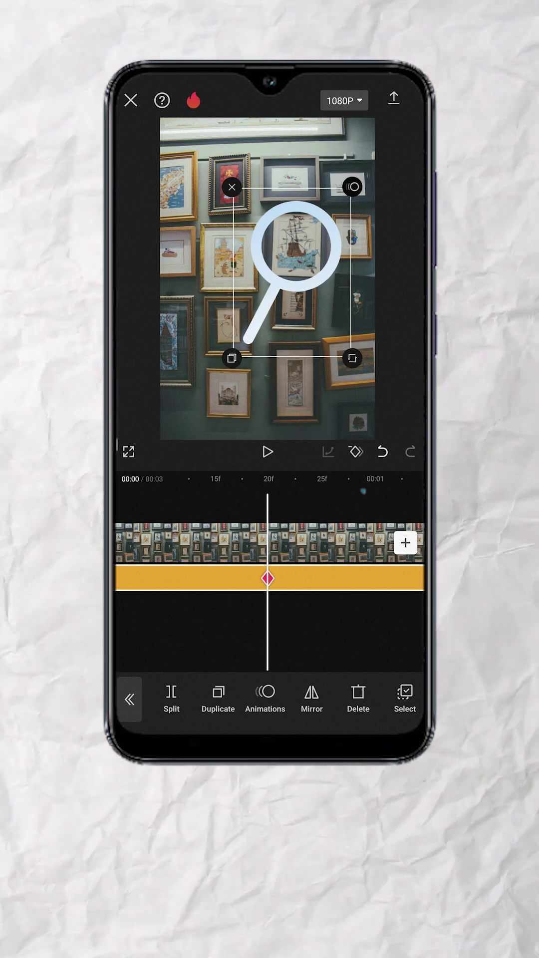
mouse_move(360, 627)
left_mouse_down()
mouse_move(286, 642)
mouse_move(322, 639)
left_mouse_up()
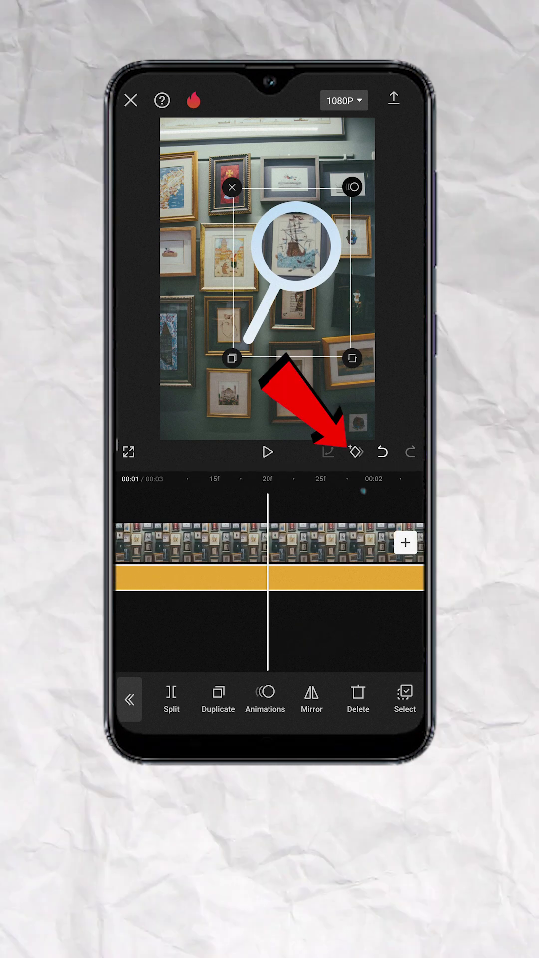
left_click(356, 451)
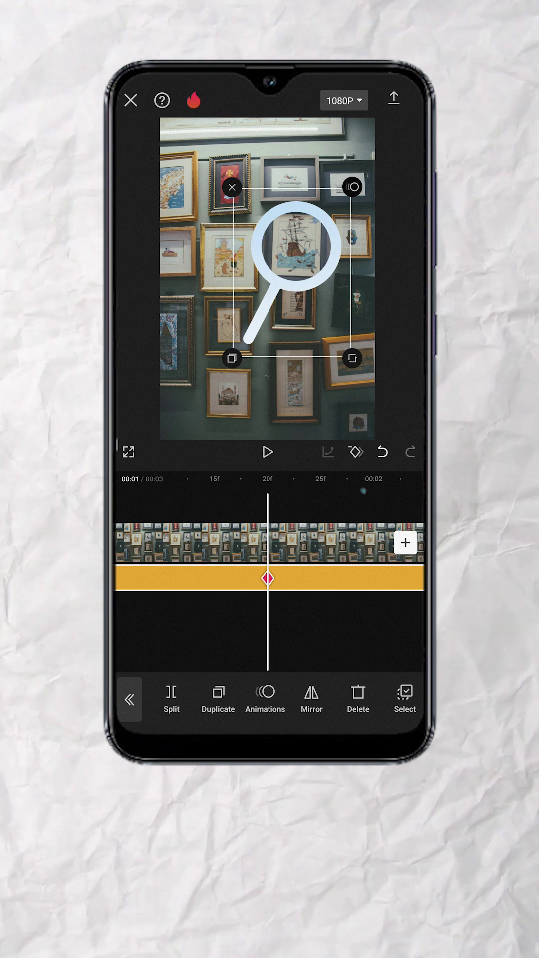
left_click_drag(381, 625, 325, 627)
left_click_drag(377, 620, 347, 634)
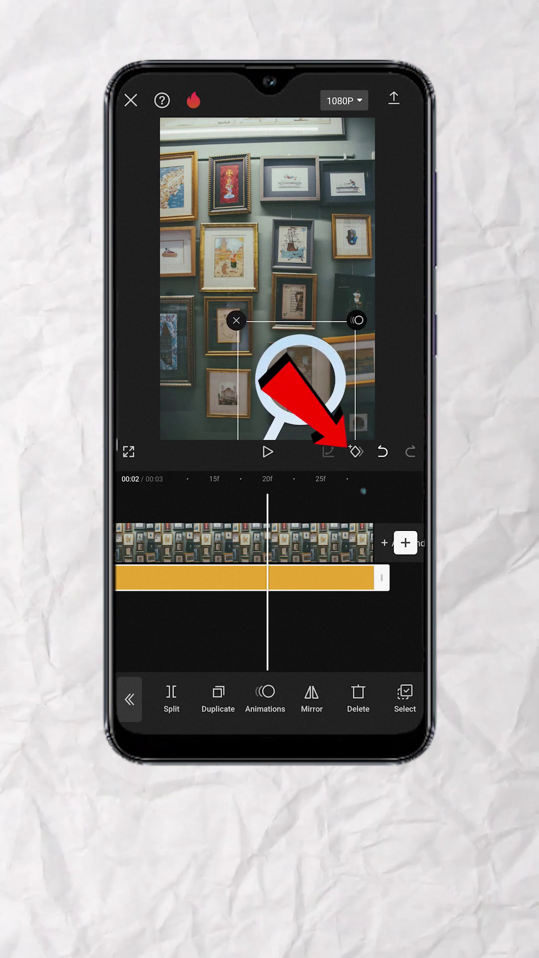
Step: Keyframe the sticker over the lower-right frame, then export at 1080p with High code rate and 60 fps
left_click(359, 452)
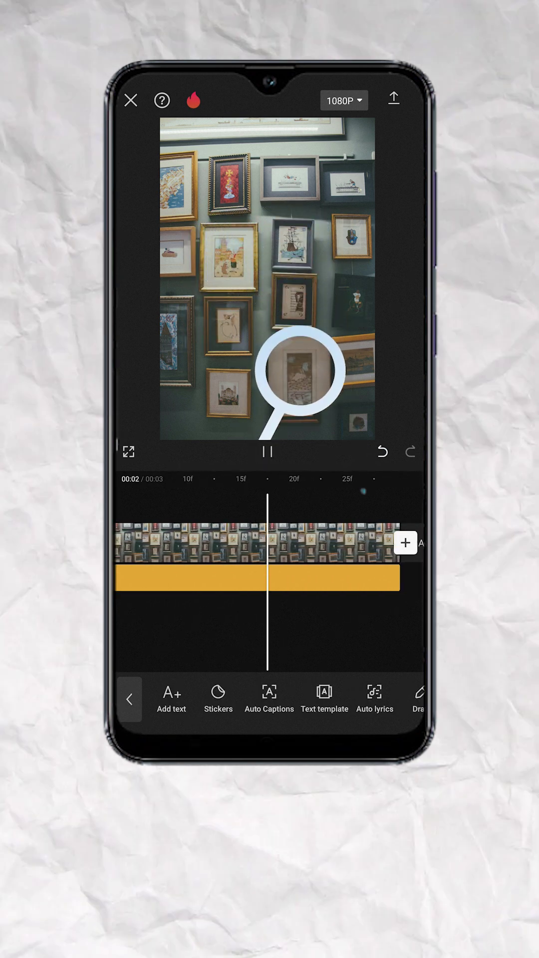
left_click(343, 100)
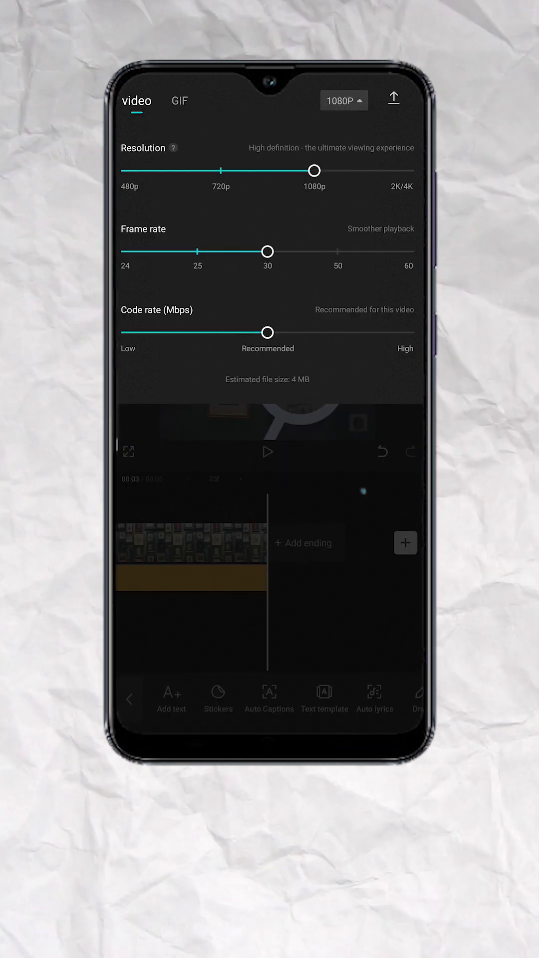
left_click_drag(267, 332, 407, 333)
left_click_drag(267, 251, 408, 252)
left_click(363, 491)
left_click(349, 688)
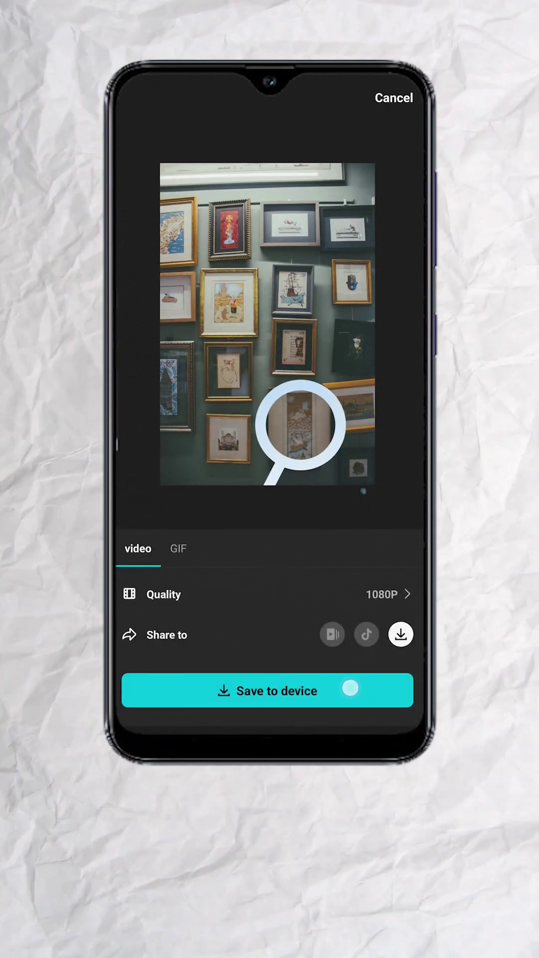